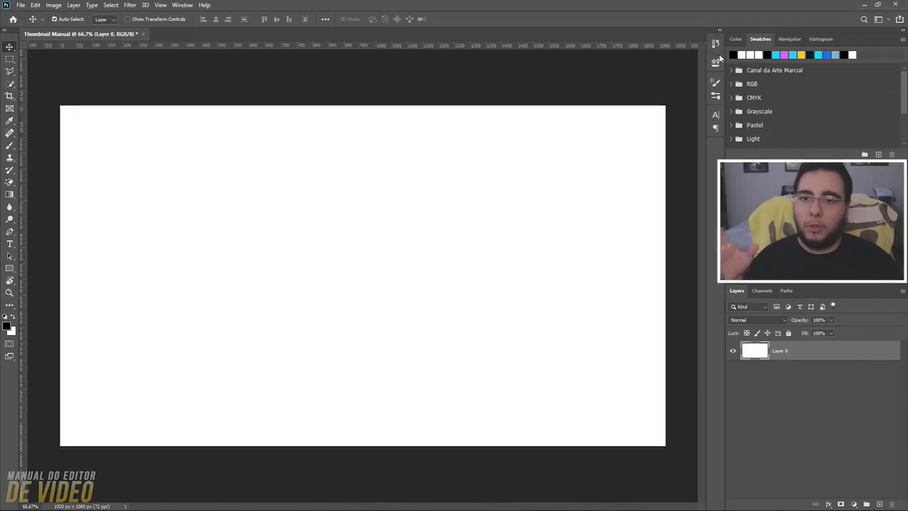
Pick a dark red foreground colour from the Color panel's colour field.
left_click(737, 39)
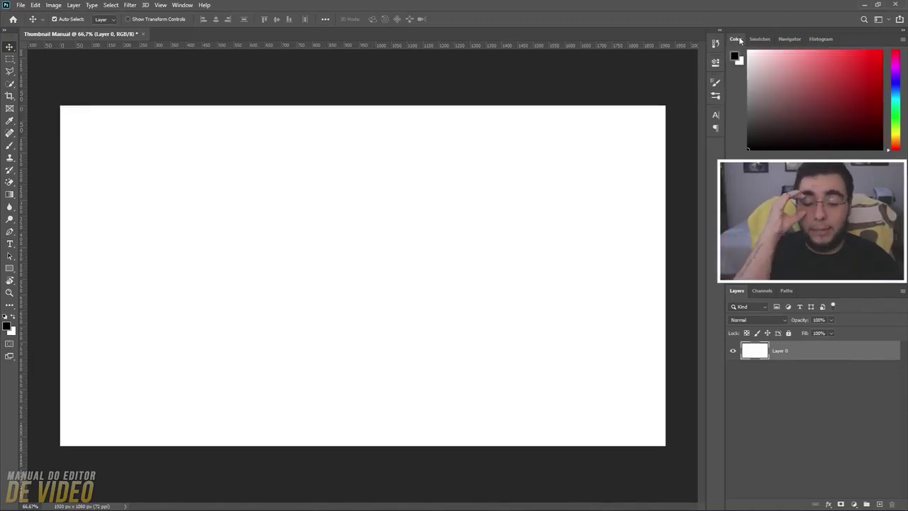
left_click(801, 91)
left_click(818, 113)
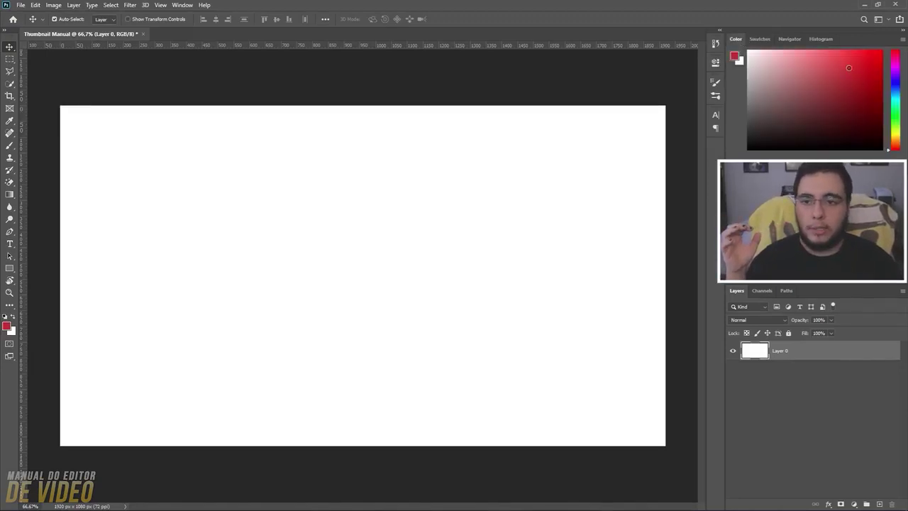
left_click(820, 114)
left_click_drag(875, 61, 872, 61)
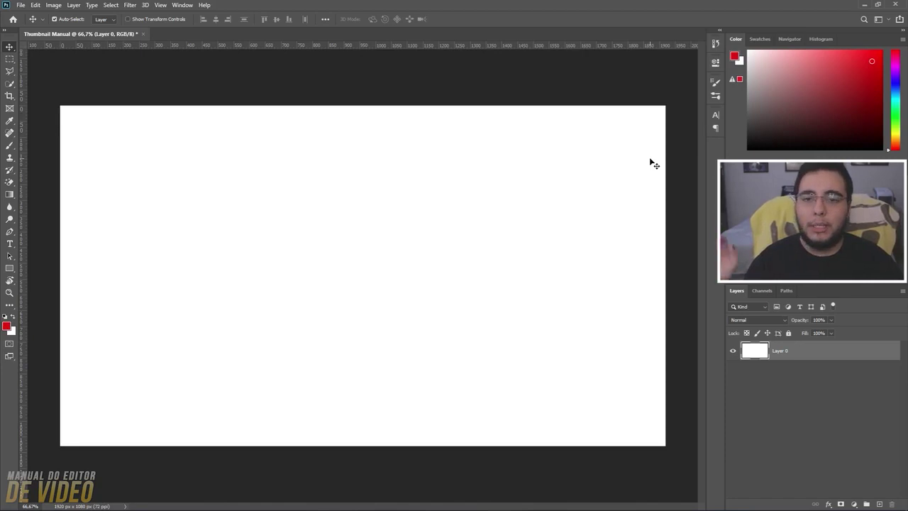
Expand the RGB swatch group and make blue the foreground colour.
left_click(760, 38)
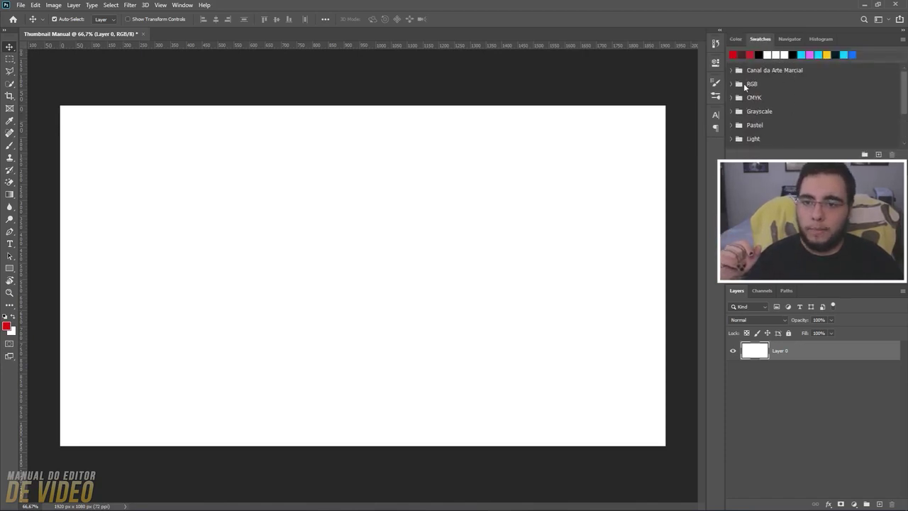
left_click(738, 85)
left_click(730, 83)
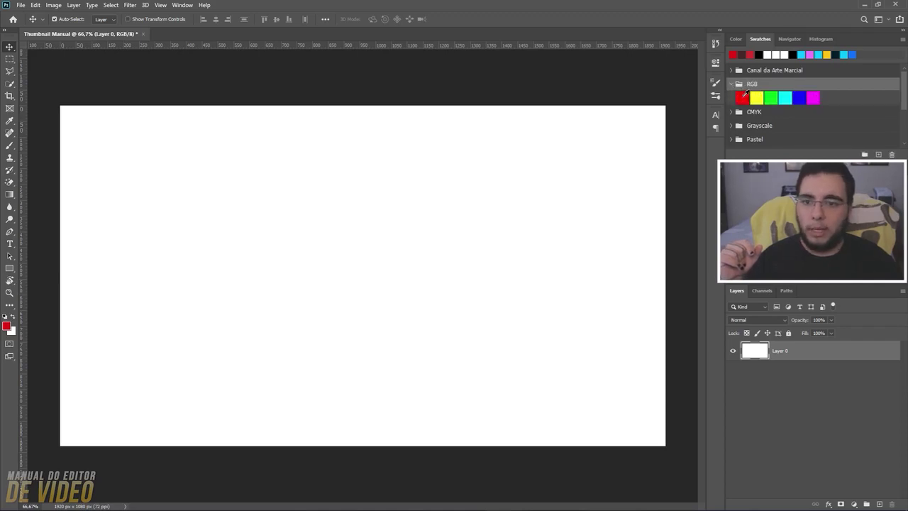
left_click(742, 98)
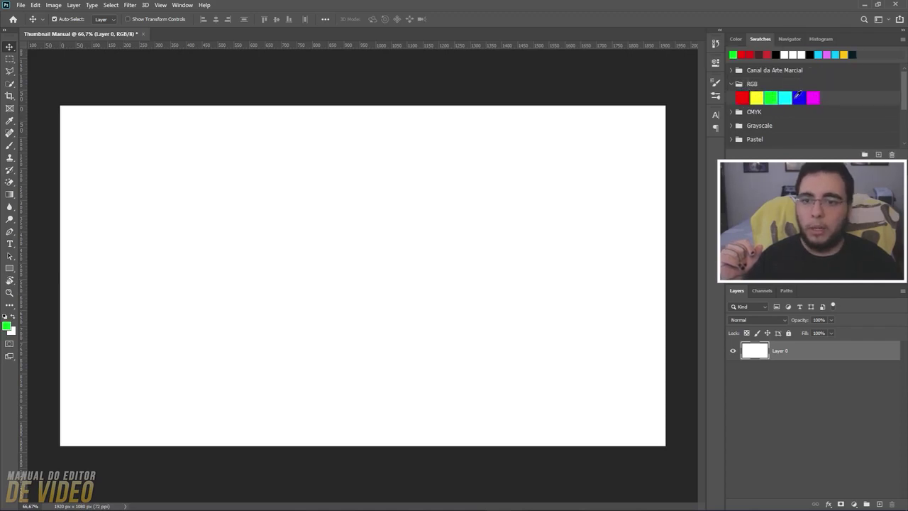
left_click(800, 98)
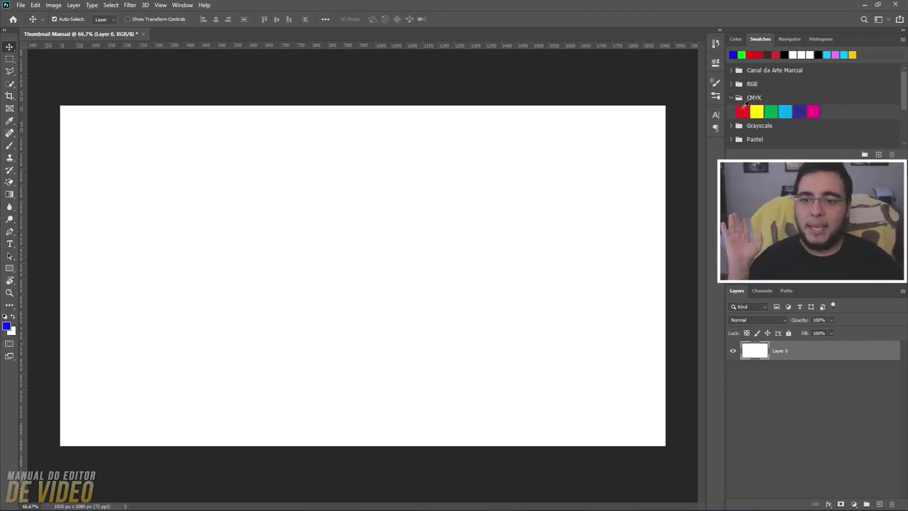
Browse the CMYK and Grayscale swatch groups, then collapse all swatch folders.
left_click(731, 111)
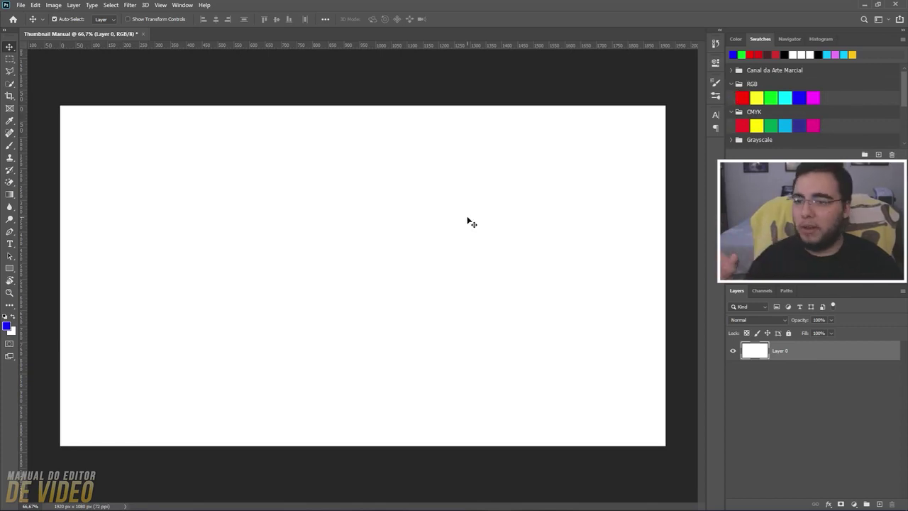
left_click(773, 86)
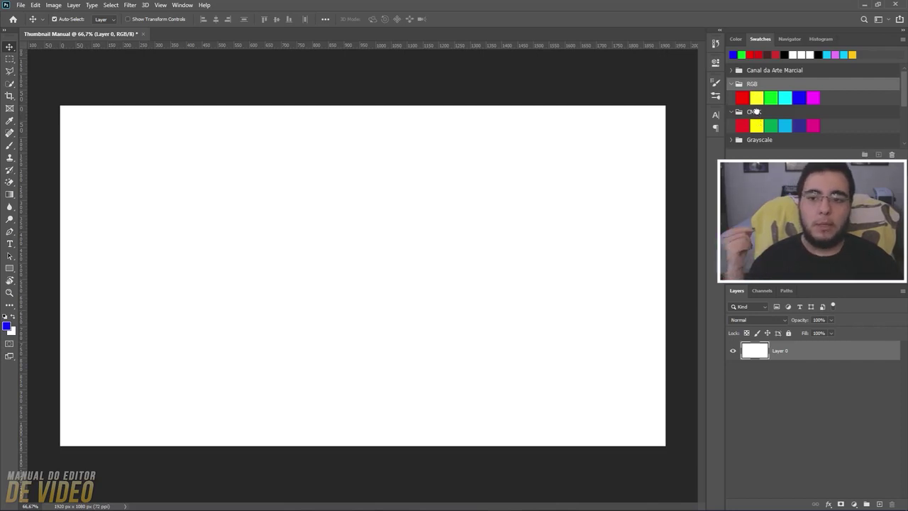
left_click(756, 115)
left_click(732, 112)
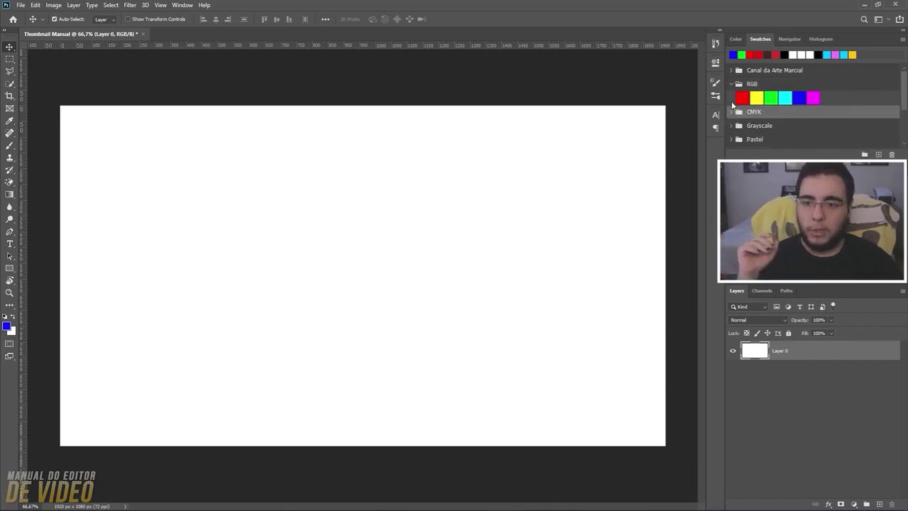
left_click(732, 84)
left_click(732, 111)
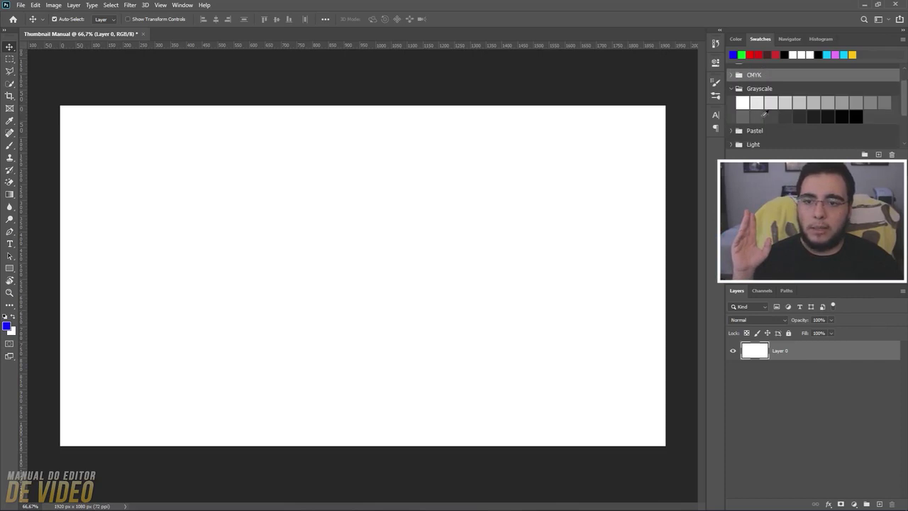
left_click(731, 89)
scroll(782, 128, "up", 3)
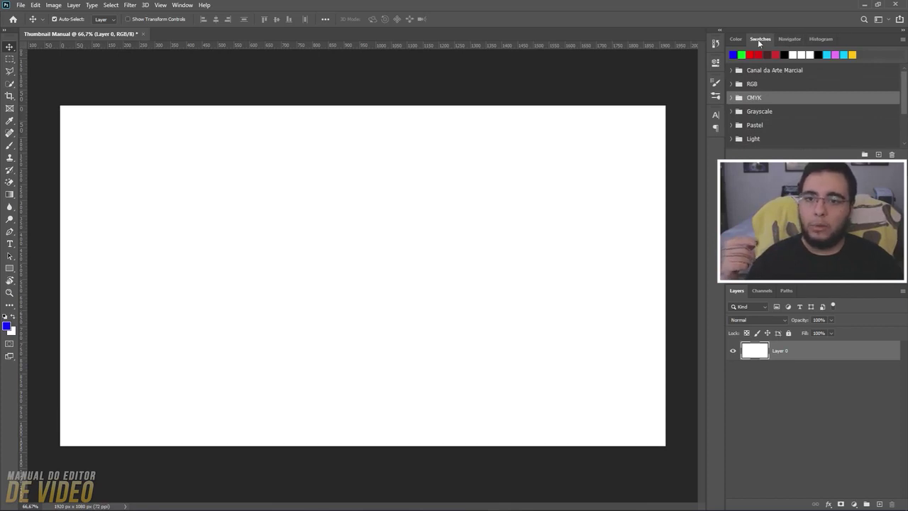
left_click(736, 39)
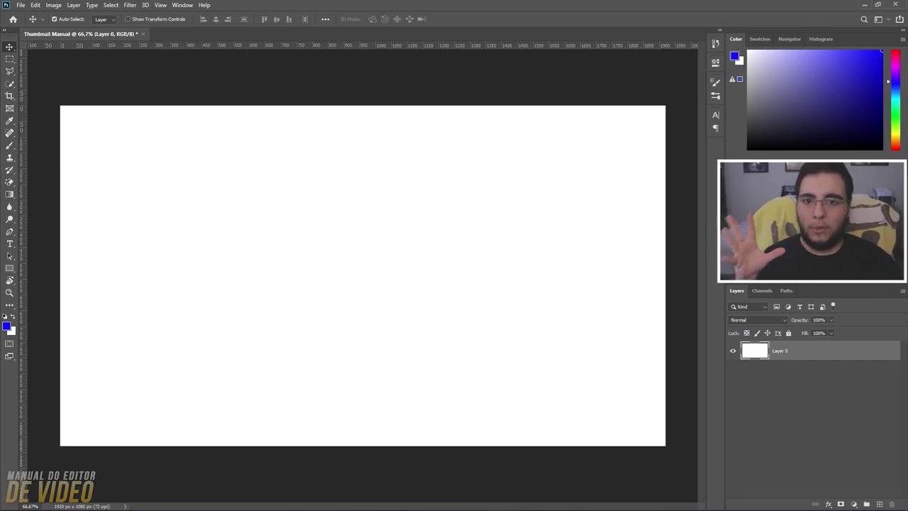
Look through the Window menu without choosing anything, then show the History panel.
left_click(182, 5)
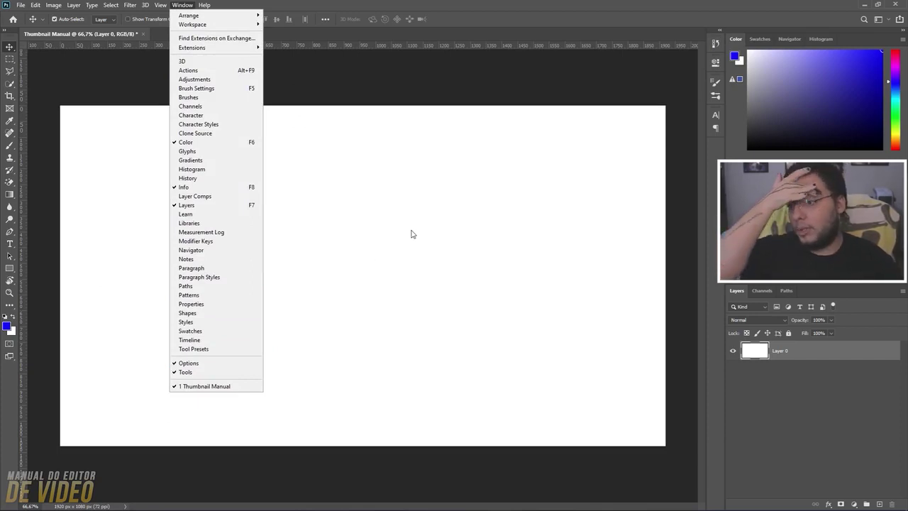
left_click(376, 182)
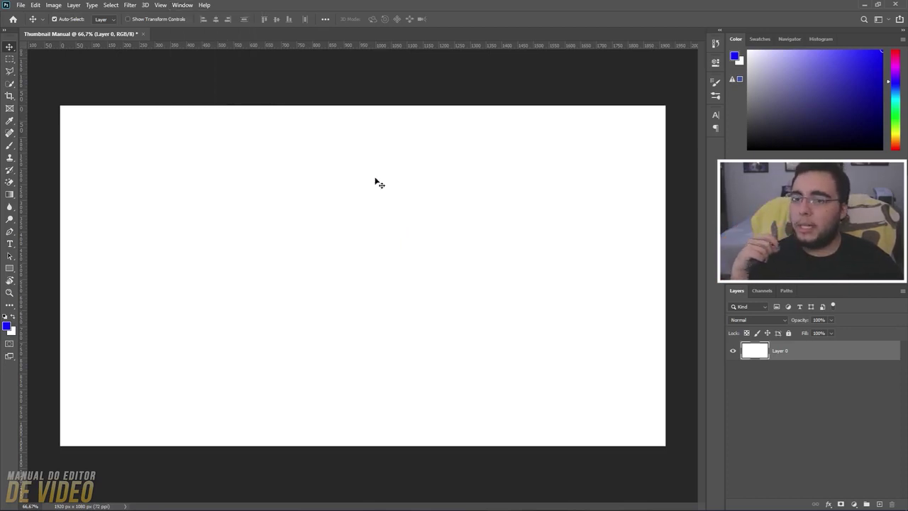
left_click(716, 44)
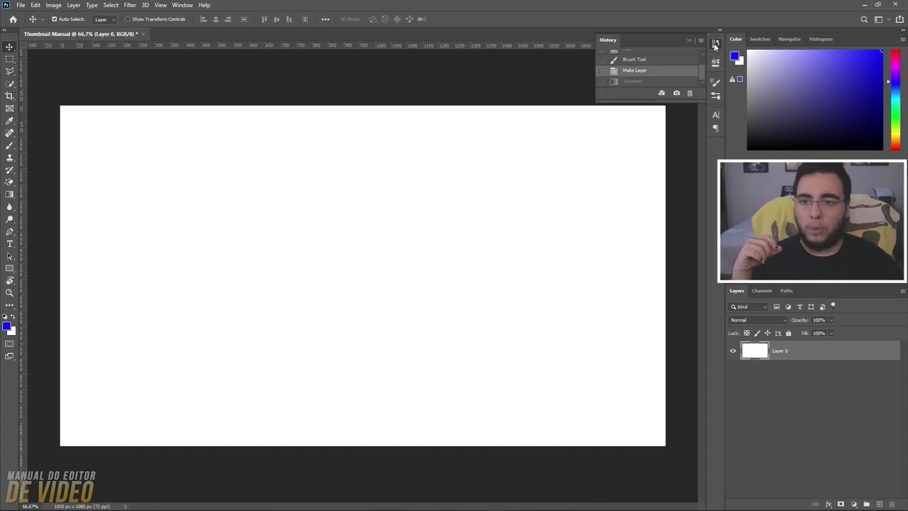
Stretch the History panel down to list every step, then close it.
left_click(715, 45)
left_click_drag(675, 102, 664, 375)
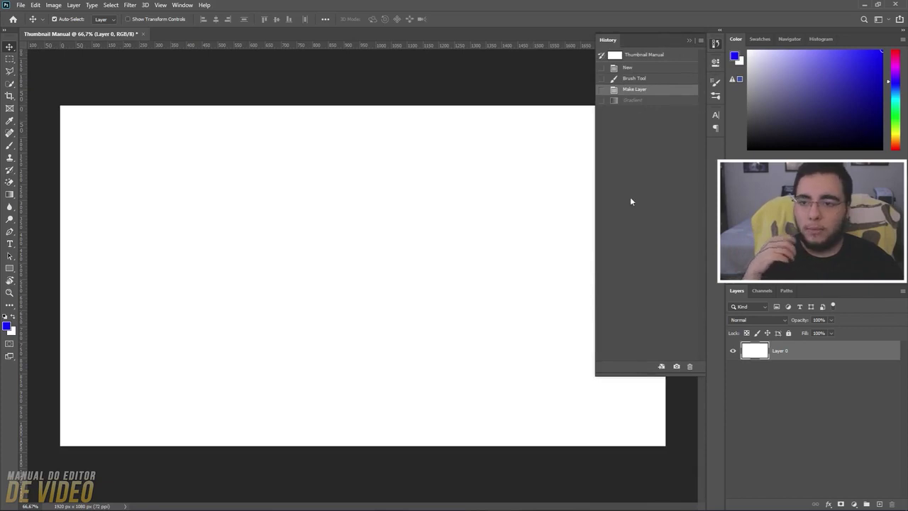
left_click(688, 40)
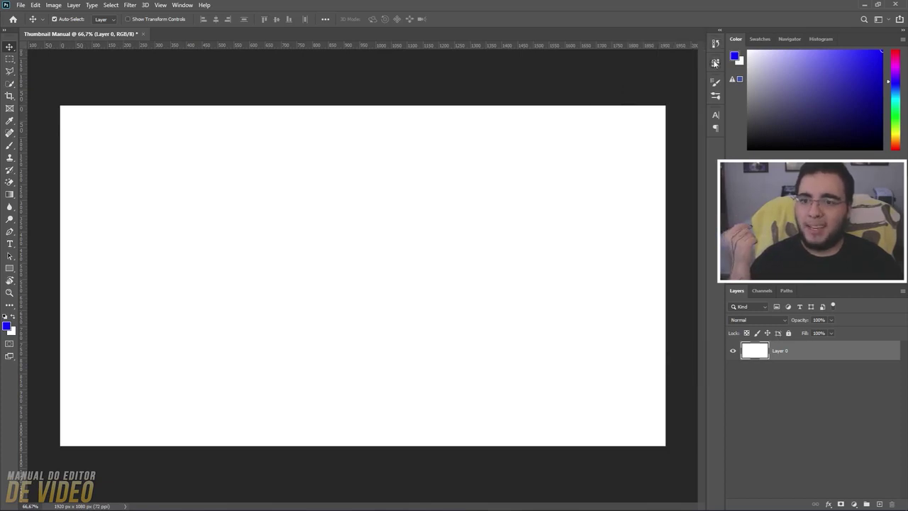
Resize the layer to 1280 px wide in Properties, then undo back to 1920×1080.
left_click(716, 62)
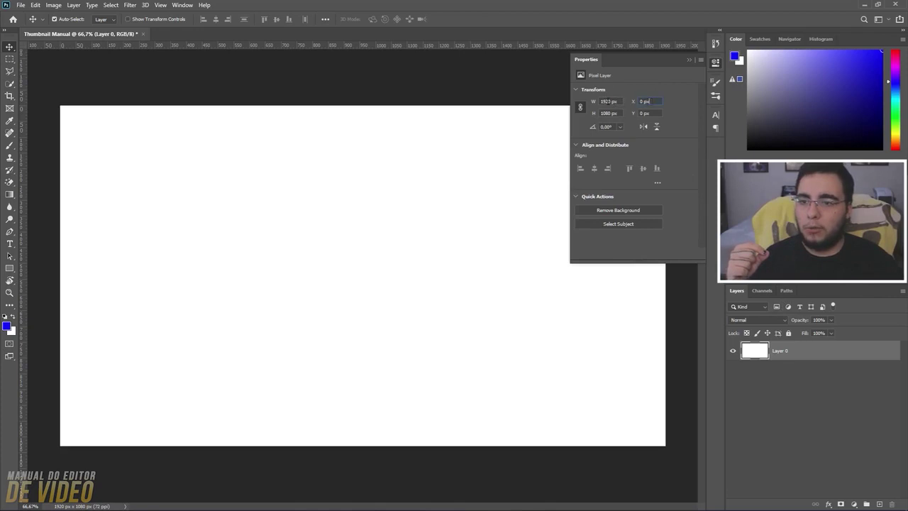
type("1280")
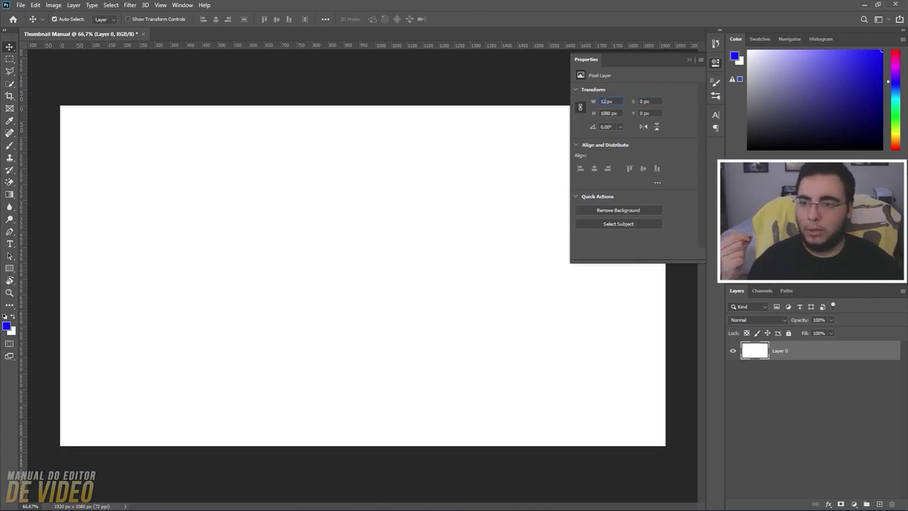
key("Return")
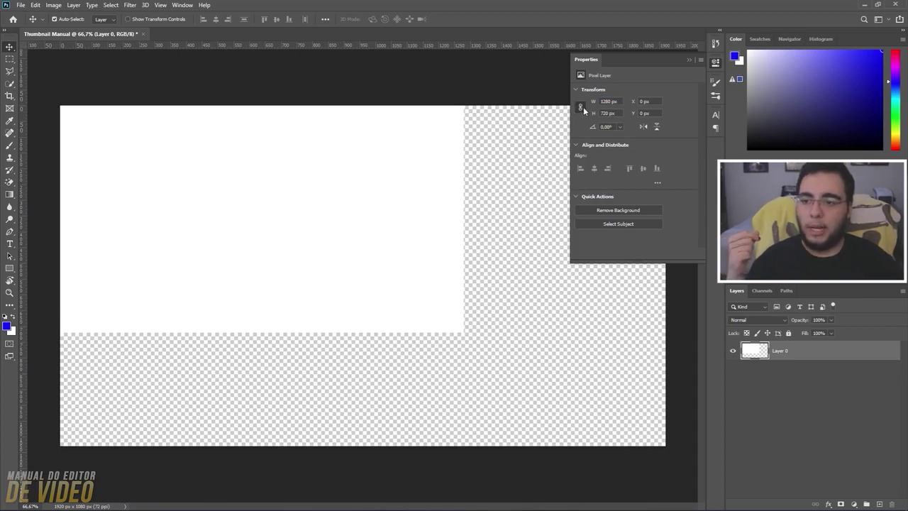
left_click(580, 108)
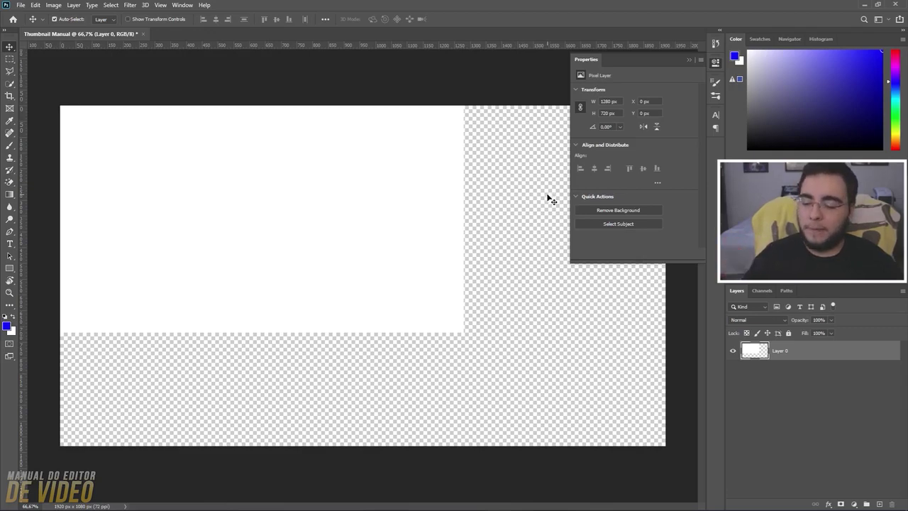
key("ctrl+z")
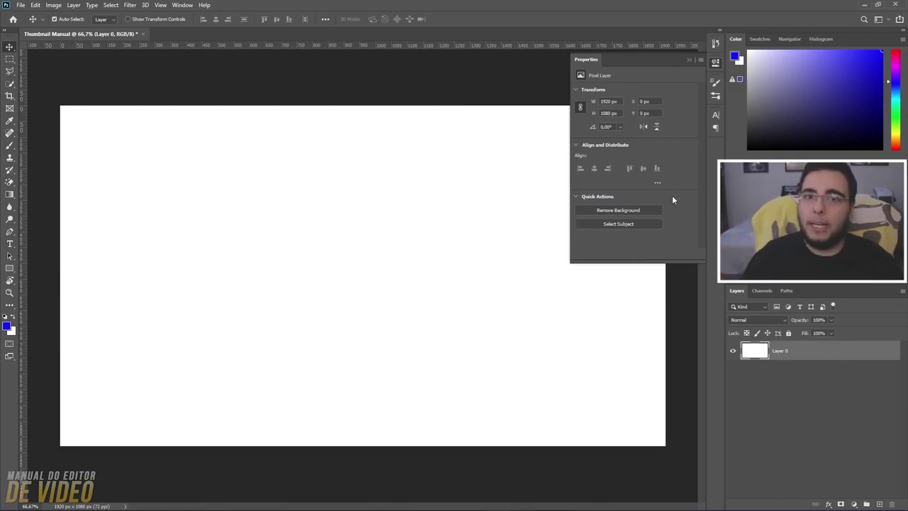
Swap Properties for Brush Settings, paint a test violet V stroke, and undo it.
left_click(722, 92)
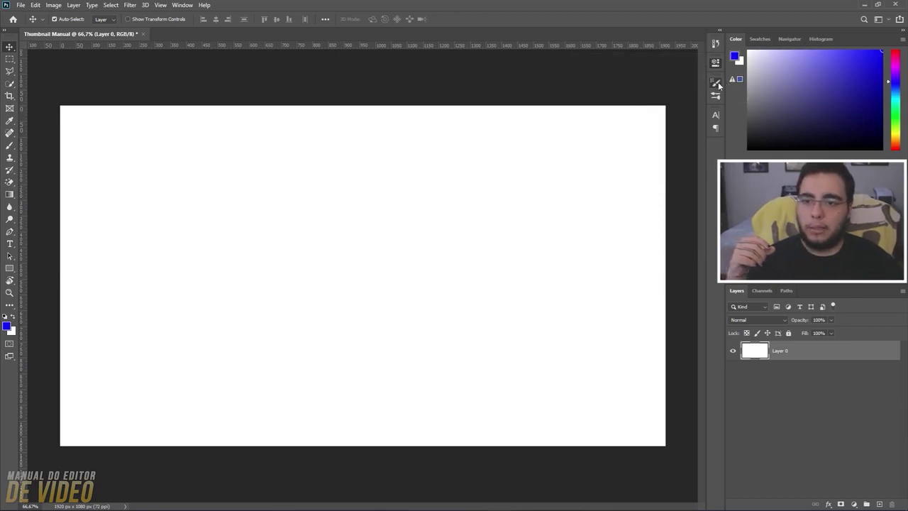
left_click(714, 83)
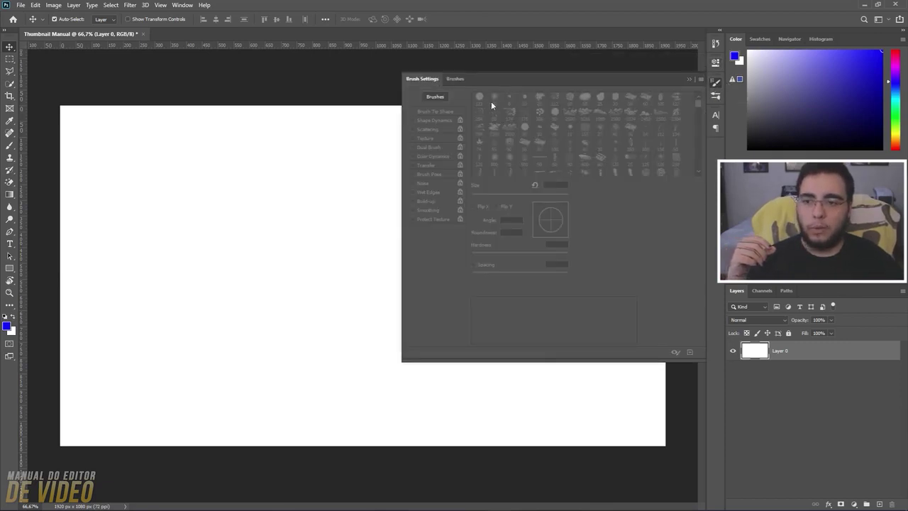
left_click(10, 145)
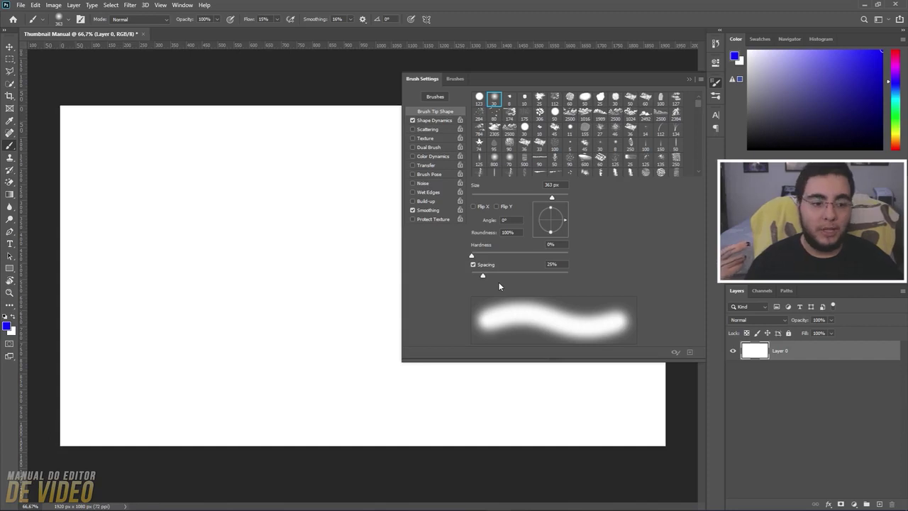
mouse_move(131, 171)
left_mouse_down()
mouse_move(164, 203)
mouse_move(260, 395)
mouse_move(274, 212)
mouse_move(241, 332)
left_mouse_up()
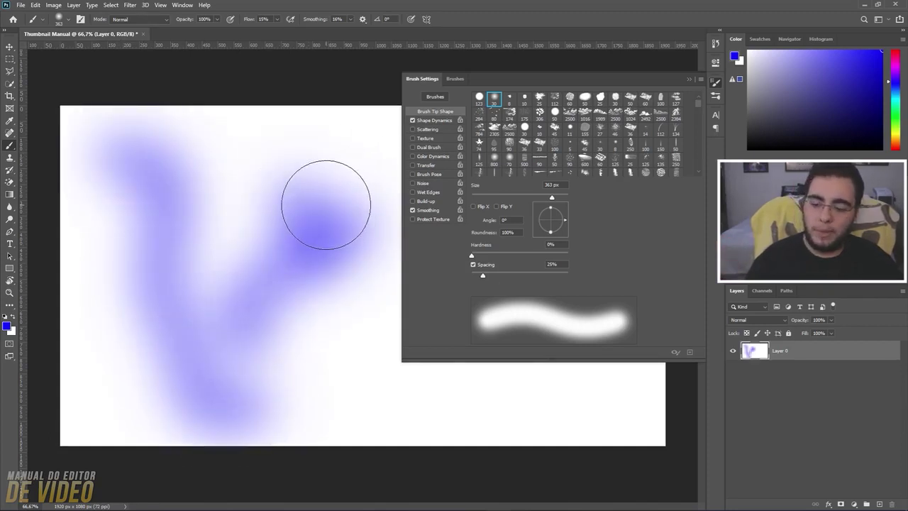
key("ctrl+z")
key("ctrl+z")
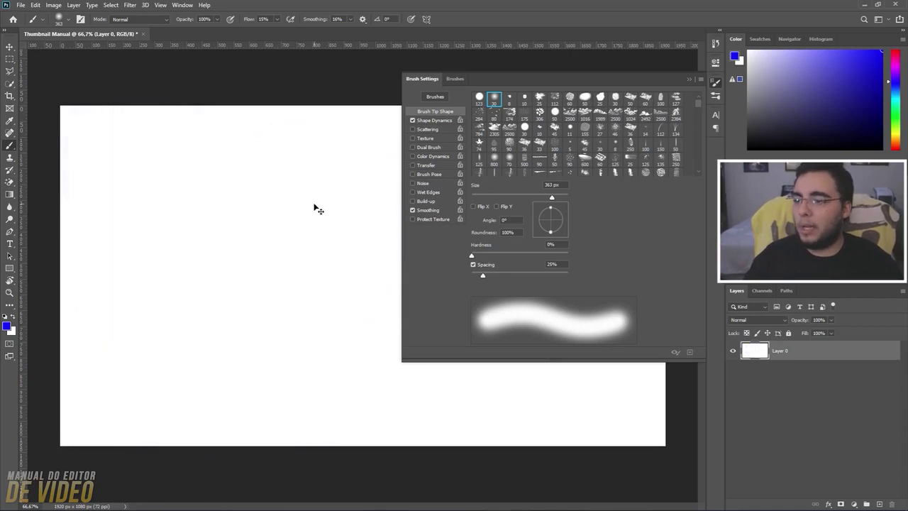
key("ctrl+z")
Adjust the brush Hardness slider, settling on 34%.
left_click(545, 254)
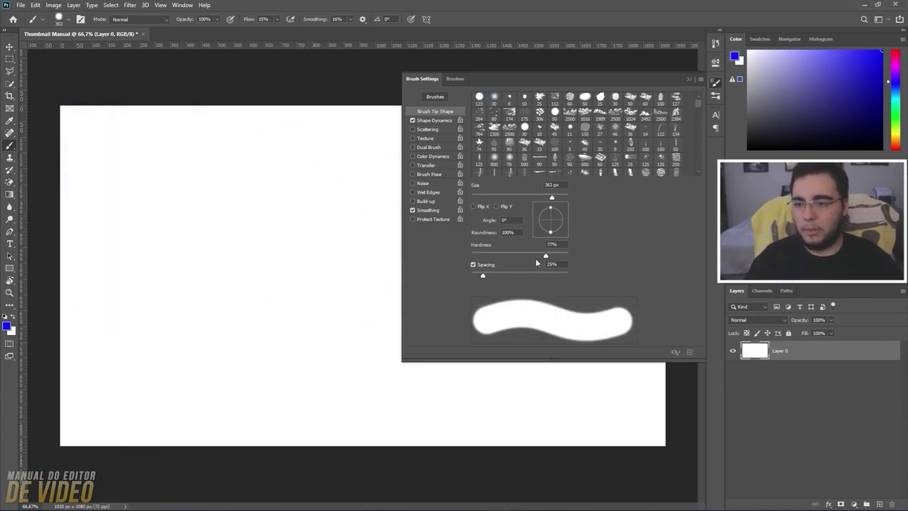
left_click_drag(546, 256, 568, 256)
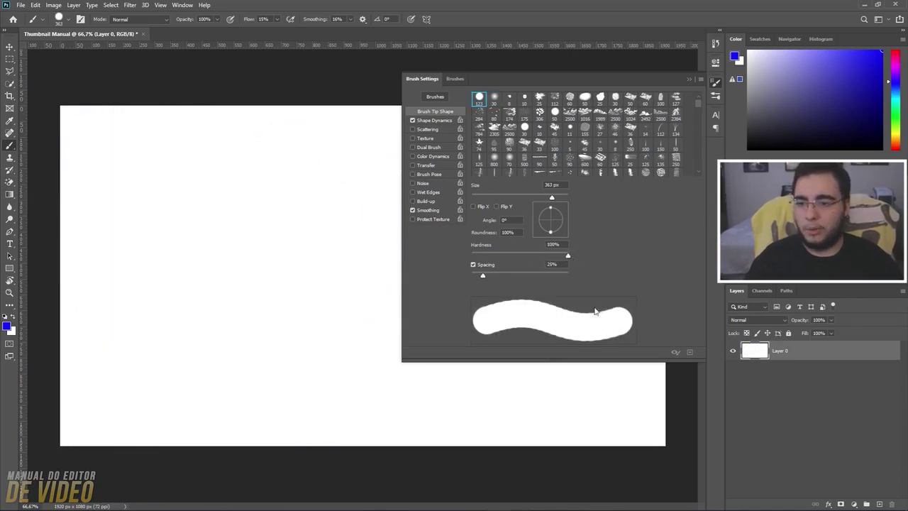
left_click_drag(567, 256, 505, 256)
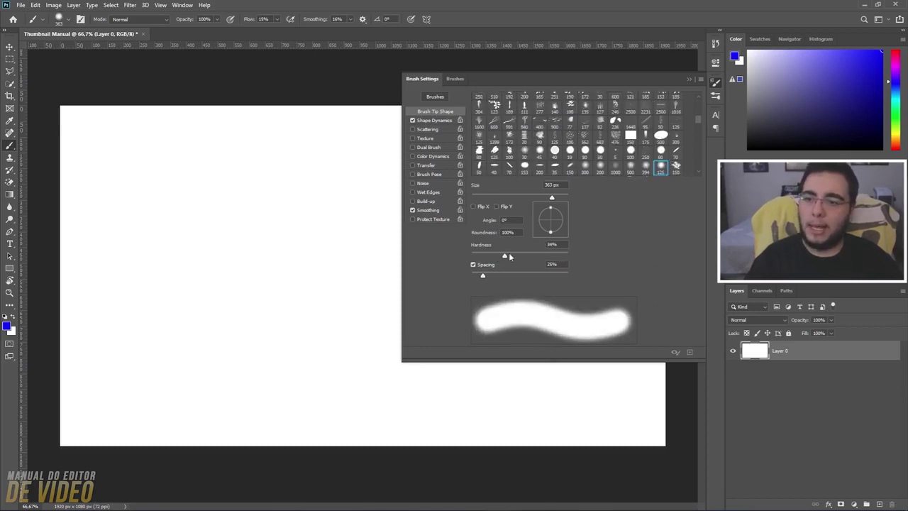
scroll(642, 150, "up", 2)
scroll(642, 151, "up", 2)
scroll(642, 150, "up", 2)
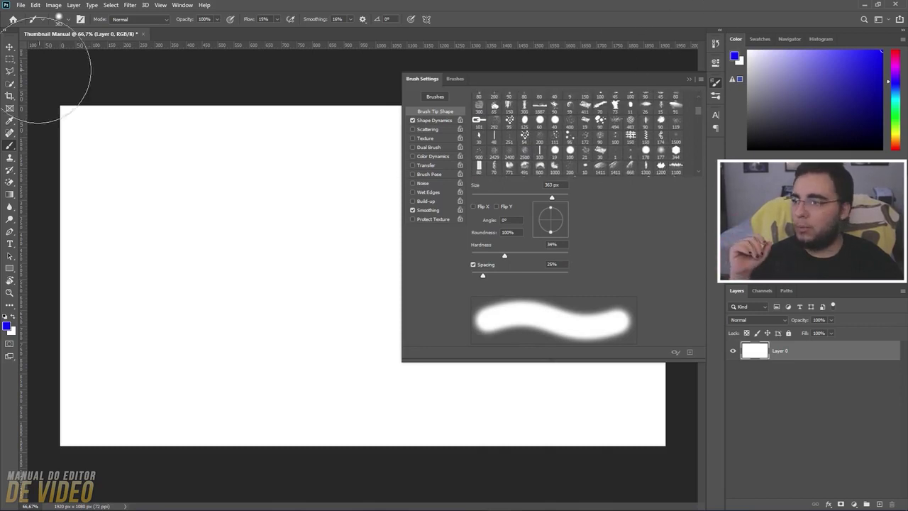
Switch to the Move tool, browse the brush preset library, then close Brush Settings.
left_click(10, 48)
left_click(715, 97)
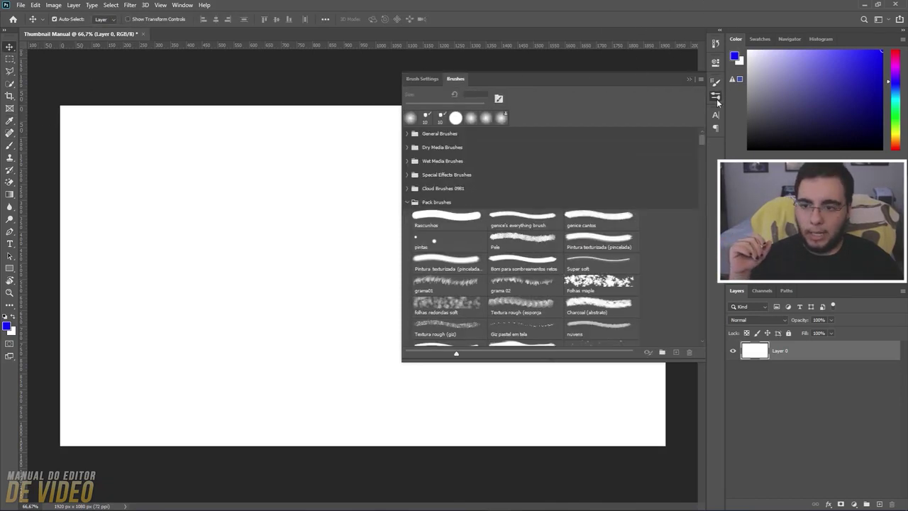
scroll(649, 234, "down", 3)
scroll(648, 232, "down", 2)
scroll(631, 231, "down", 3)
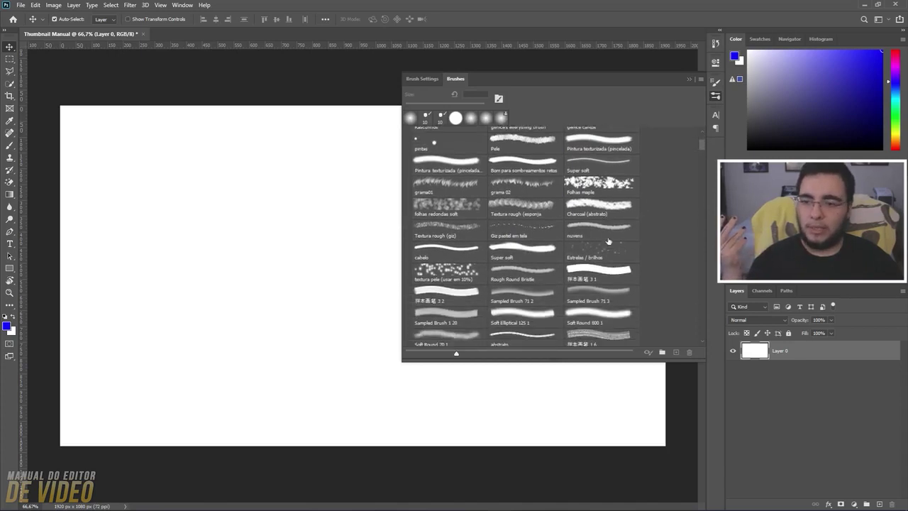
scroll(619, 228, "down", 3)
scroll(618, 228, "down", 2)
scroll(619, 227, "down", 2)
scroll(618, 228, "up", 3)
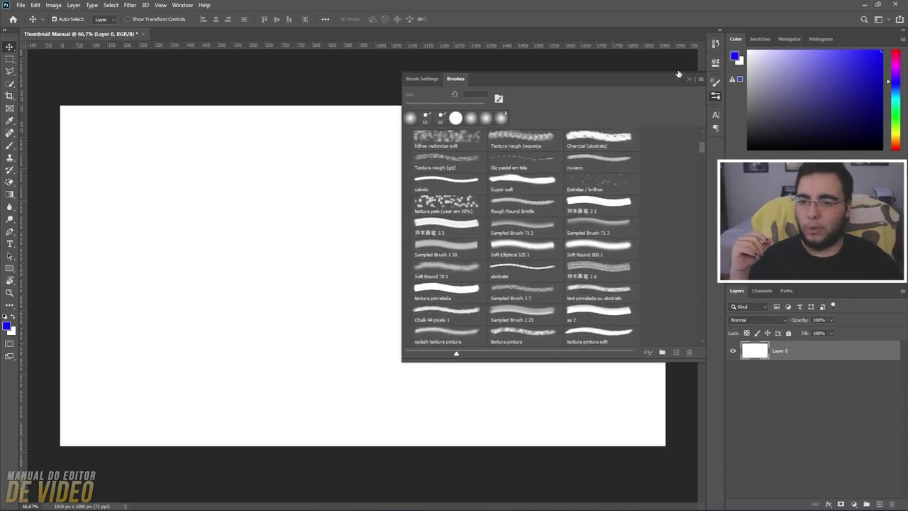
scroll(618, 227, "up", 2)
scroll(671, 172, "up", 2)
scroll(671, 172, "up", 1)
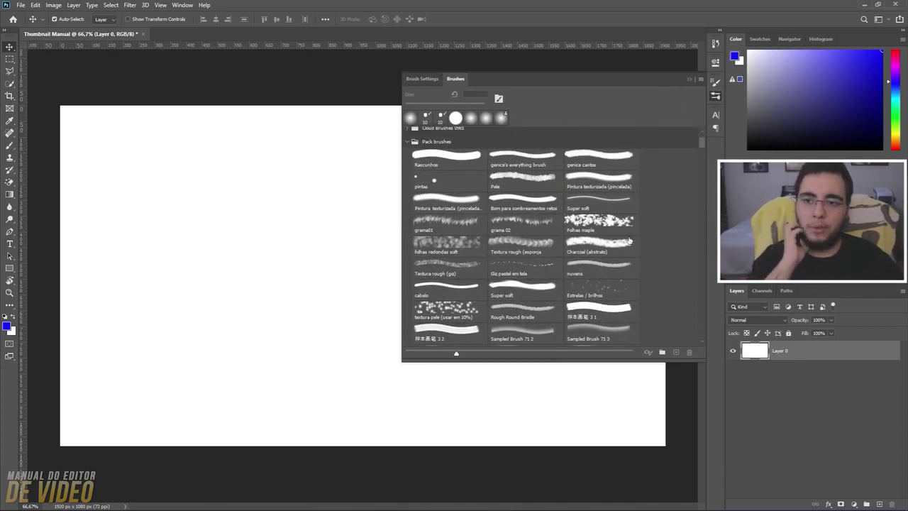
scroll(671, 172, "up", 2)
scroll(671, 171, "up", 1)
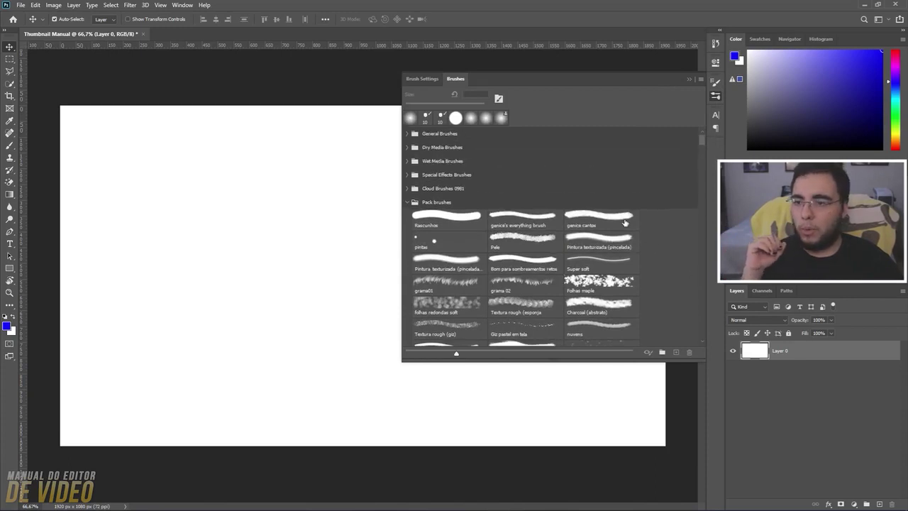
left_click(420, 79)
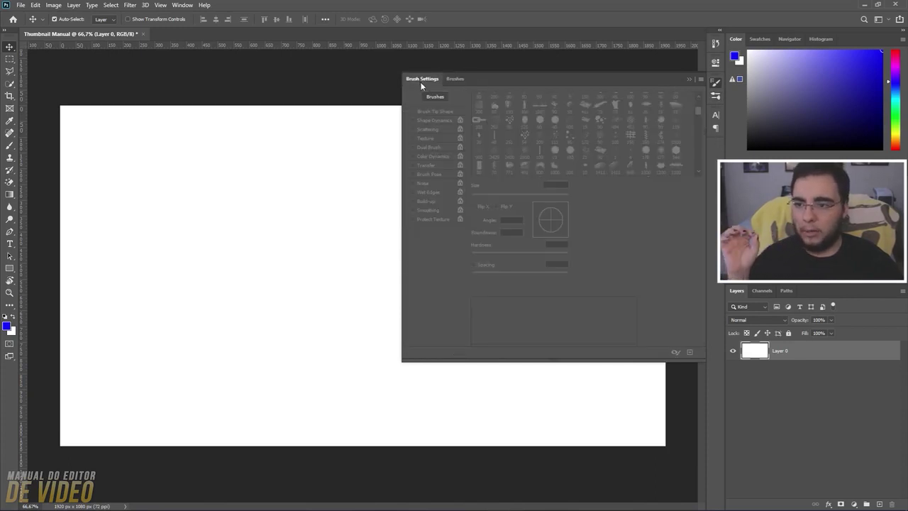
left_click(689, 78)
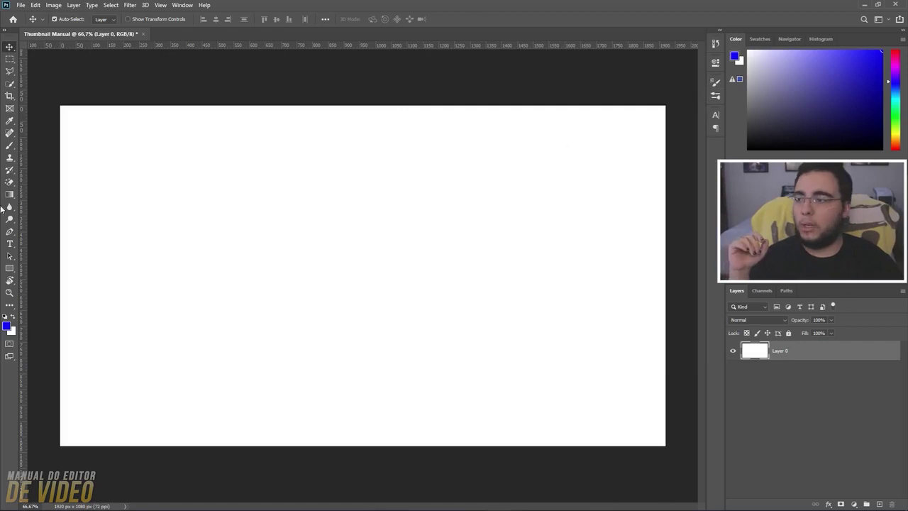
Set the Brush tool size to 100 px in the canvas preset picker, then show the Character panel.
left_click(10, 147)
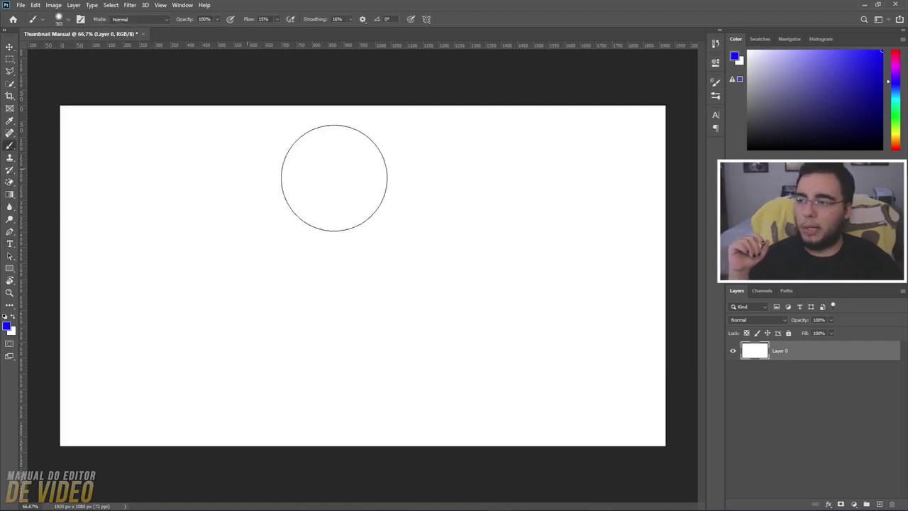
right_click(484, 194)
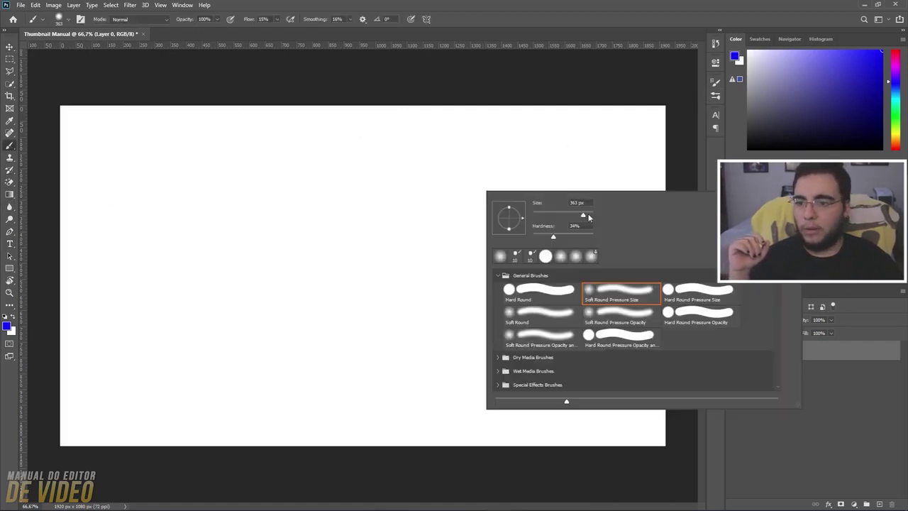
scroll(627, 333, "down", 2)
scroll(626, 333, "down", 2)
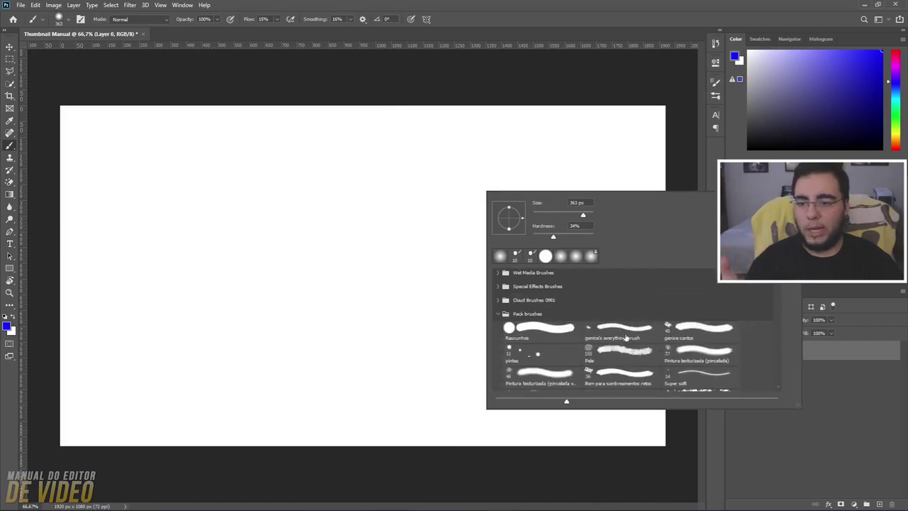
scroll(626, 334, "up", 2)
scroll(627, 338, "up", 2)
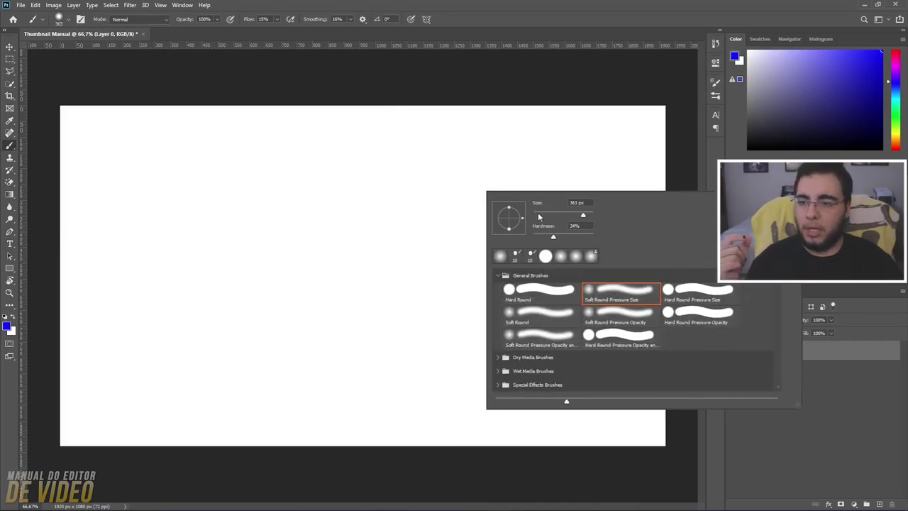
left_click_drag(569, 213, 574, 213)
type("100")
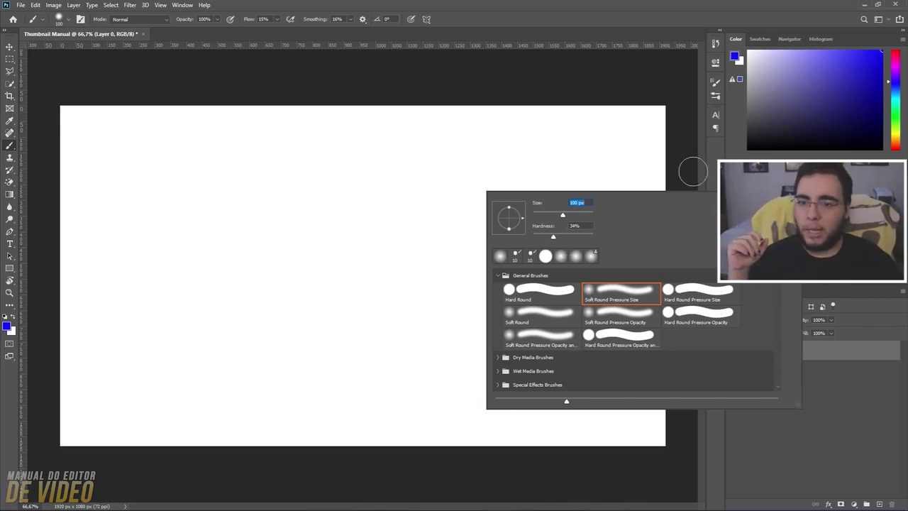
left_click(716, 113)
left_click(716, 114)
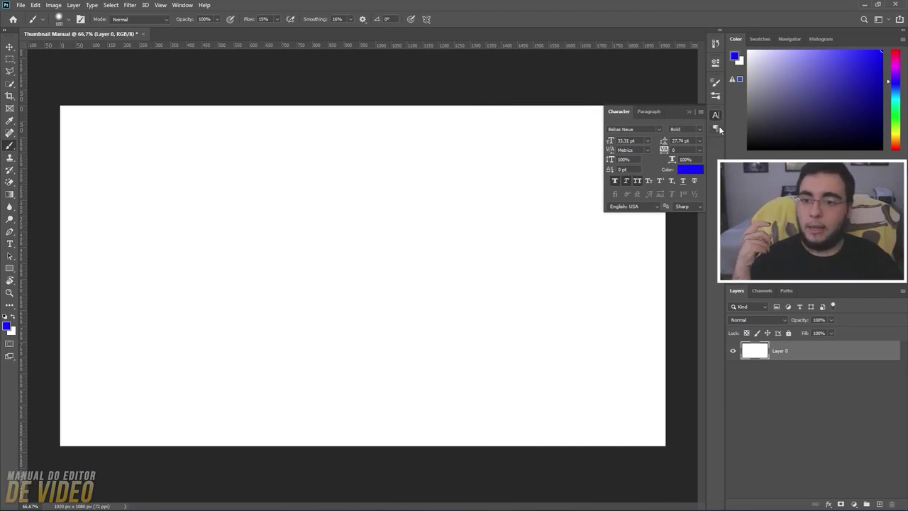
View the Paragraph alignment options, then collapse the Character/Paragraph panel.
left_click(716, 128)
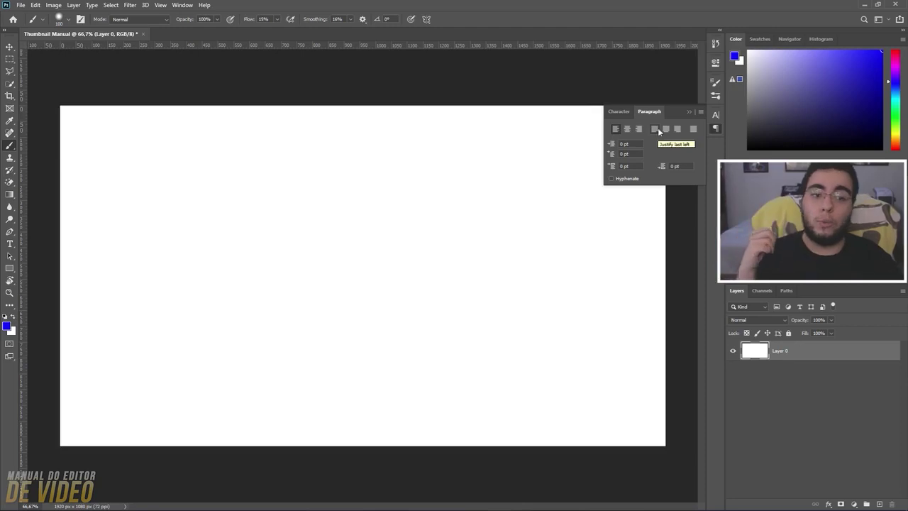
left_click(689, 110)
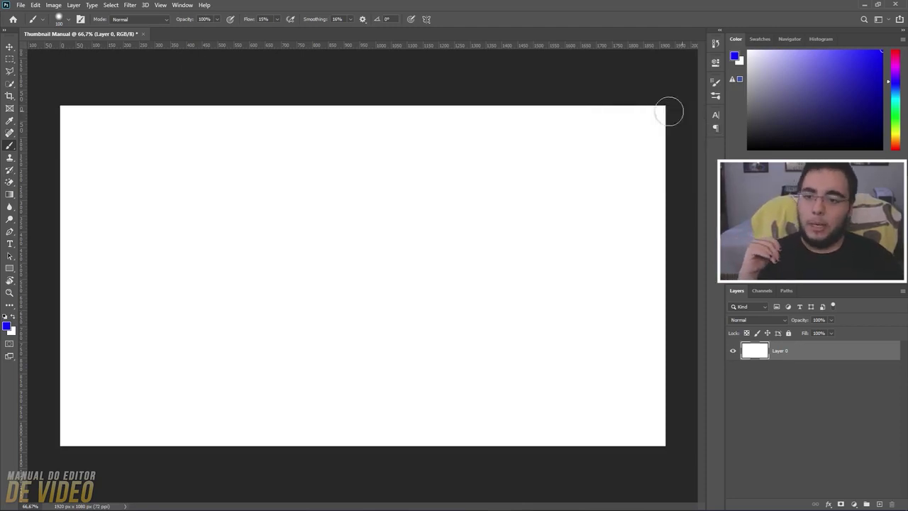